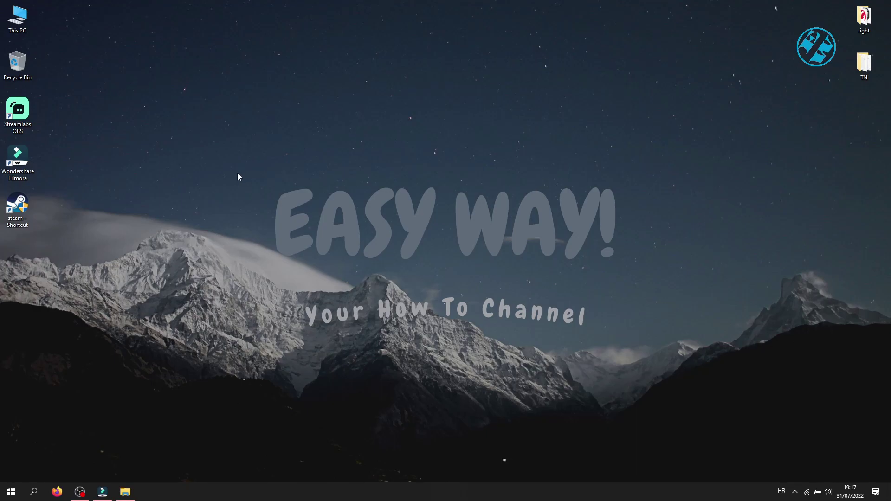
Dismiss the Easy Anti-Cheat Launch Error 30005 dialog by choosing 'Close the game.'.
{"action": "left_click_drag", "start_coordinate": [224, 155], "coordinate": [661, 362]}
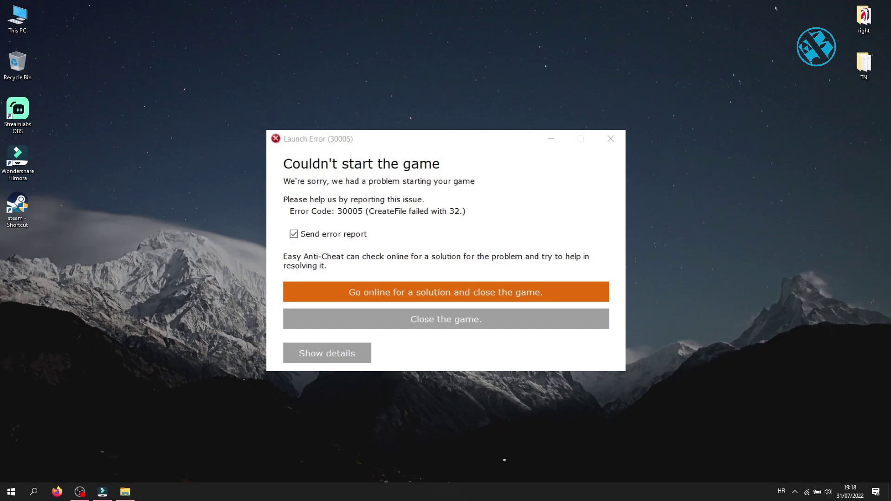
{"action": "left_click", "coordinate": [411, 320]}
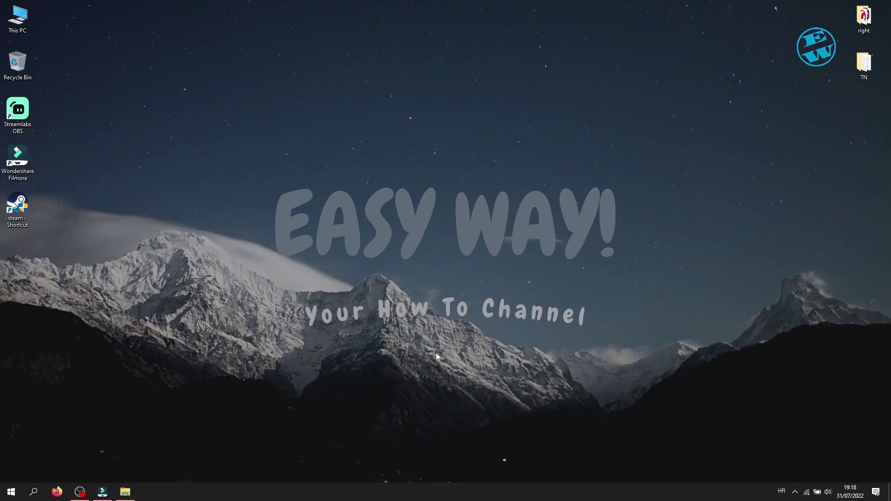
Browse This PC to C:\Program Files (x86)\Epic Games, then close that window.
{"action": "double_click", "coordinate": [17, 17]}
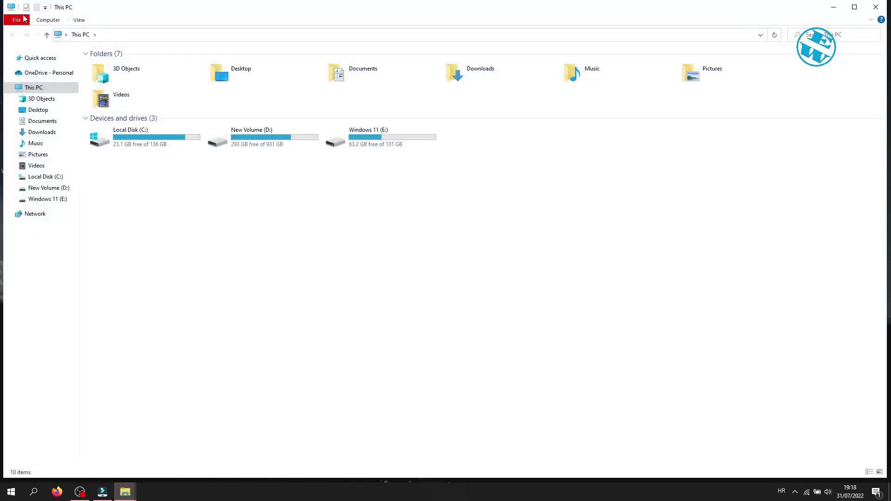
{"action": "double_click", "coordinate": [124, 142]}
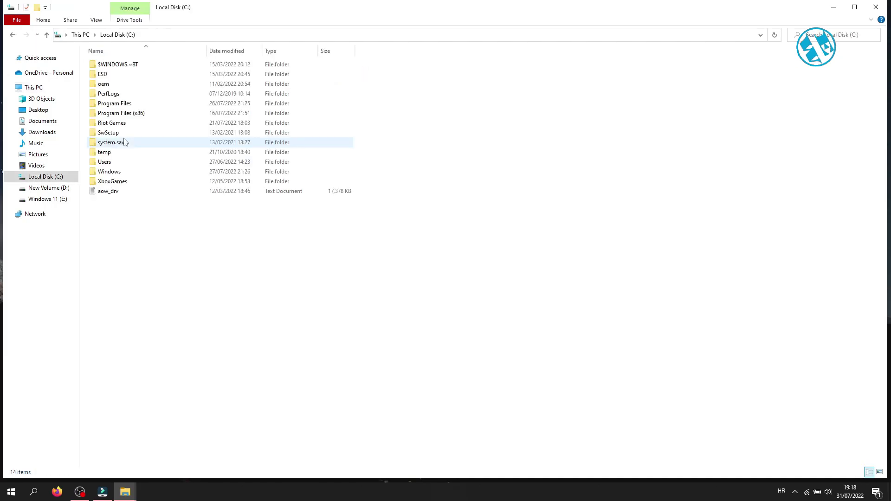
{"action": "double_click", "coordinate": [118, 113]}
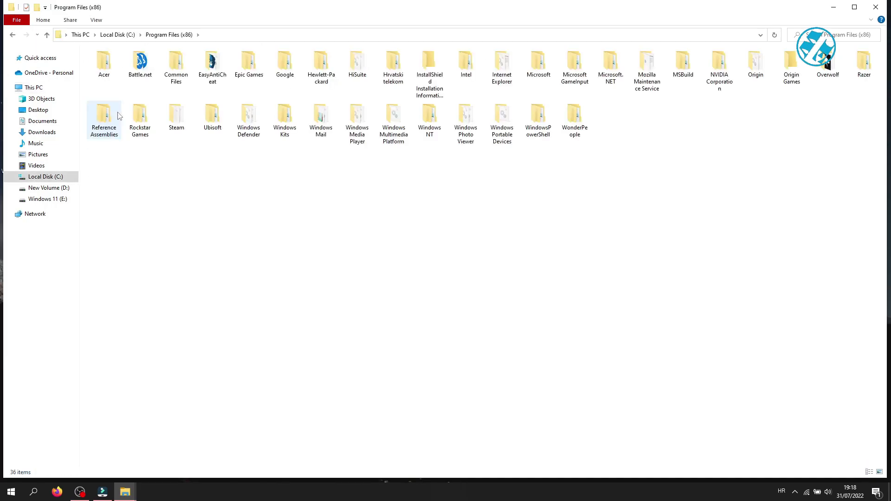
{"action": "double_click", "coordinate": [248, 65]}
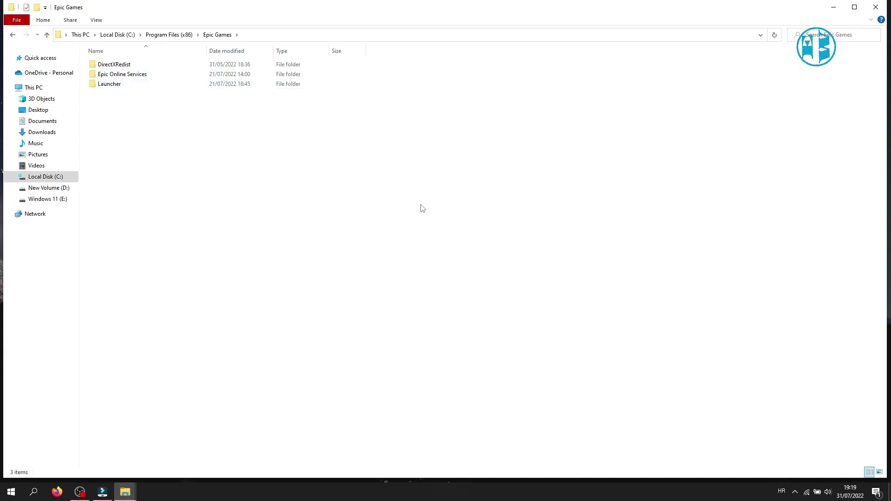
{"action": "left_click", "coordinate": [875, 8]}
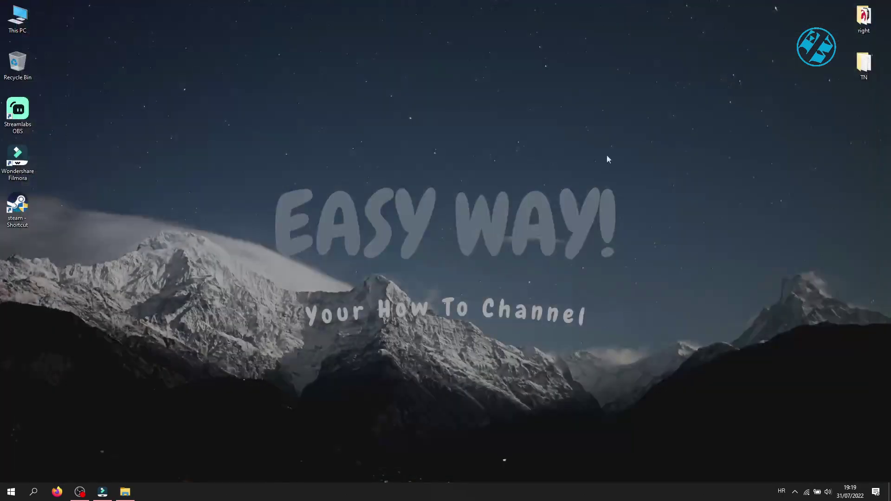
Navigate from D:\fort into Fortnite\FortniteGame\Binaries\Win64\EasyAntiCheat.
{"action": "left_click", "coordinate": [122, 491]}
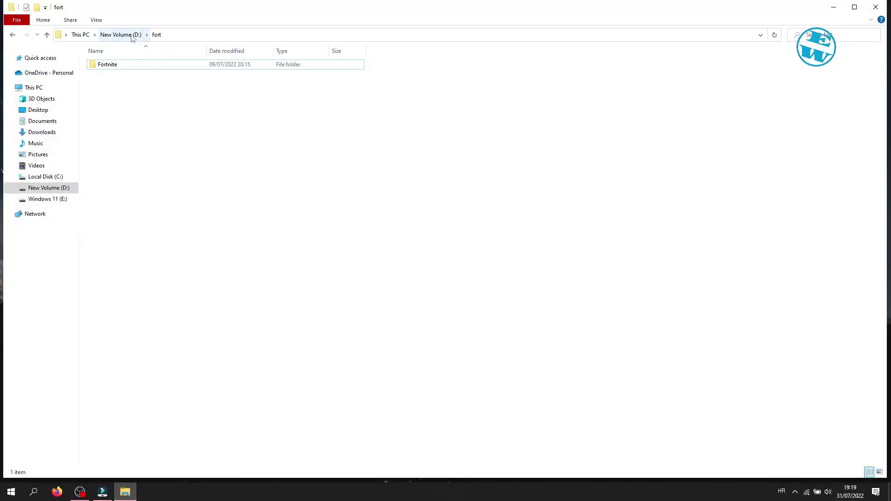
{"action": "double_click", "coordinate": [109, 67]}
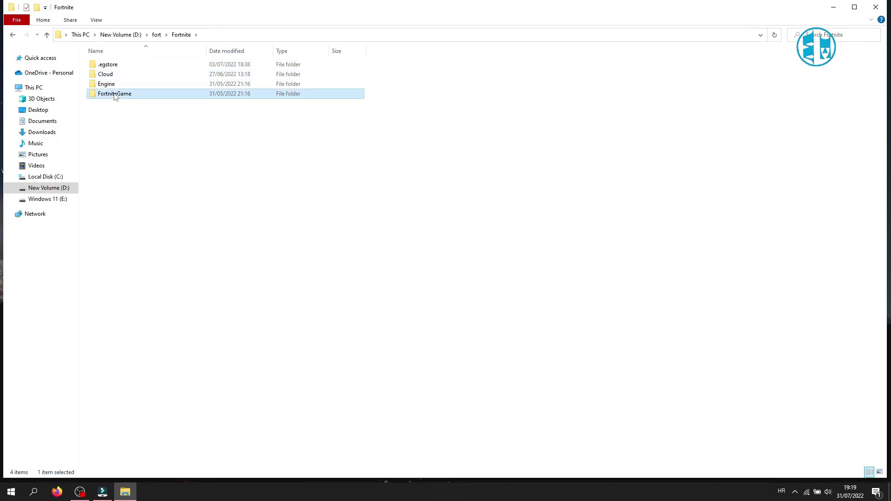
{"action": "double_click", "coordinate": [115, 95]}
{"action": "double_click", "coordinate": [107, 65]}
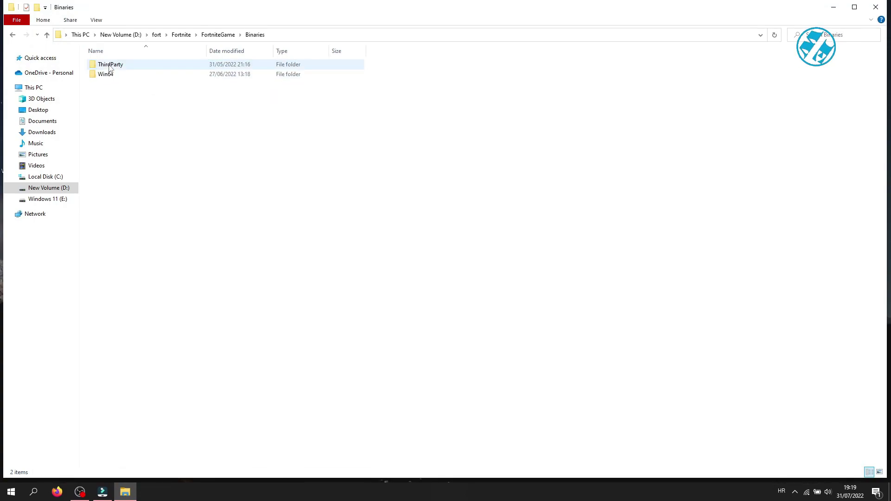
{"action": "double_click", "coordinate": [106, 74]}
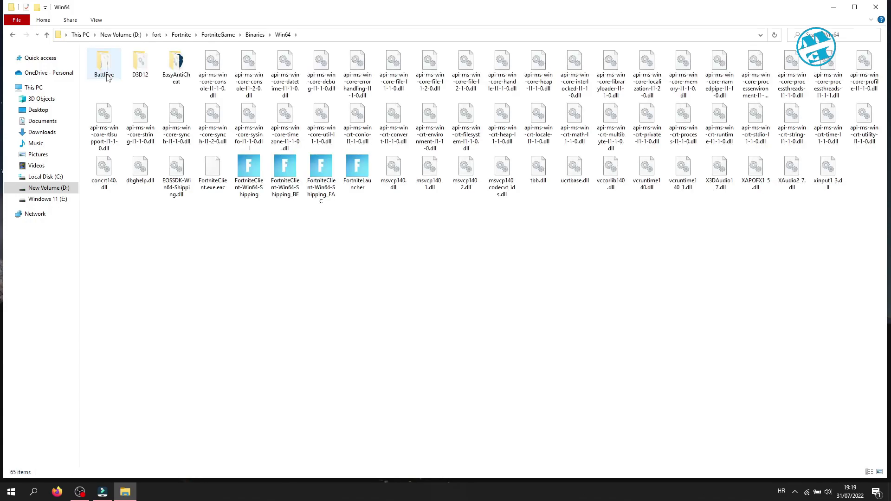
{"action": "double_click", "coordinate": [179, 66]}
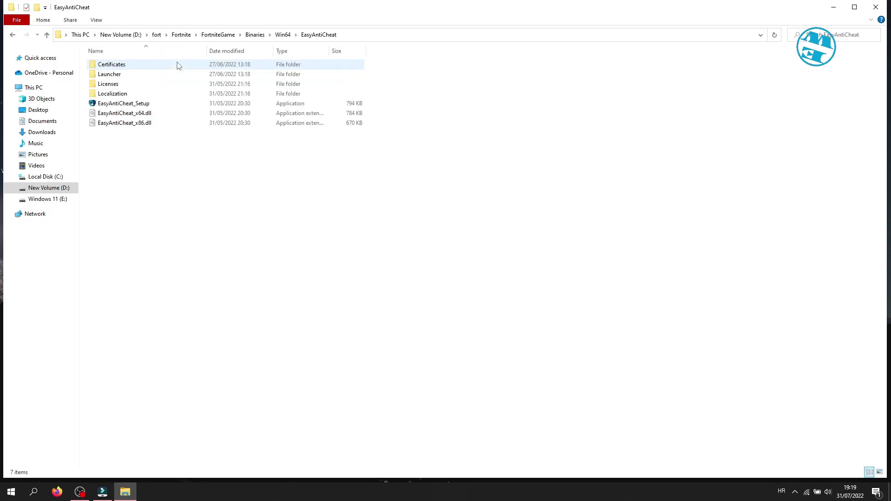
Run EasyAntiCheat_Setup with admin approval and repair the service for Current (Game 217).
{"action": "double_click", "coordinate": [126, 104]}
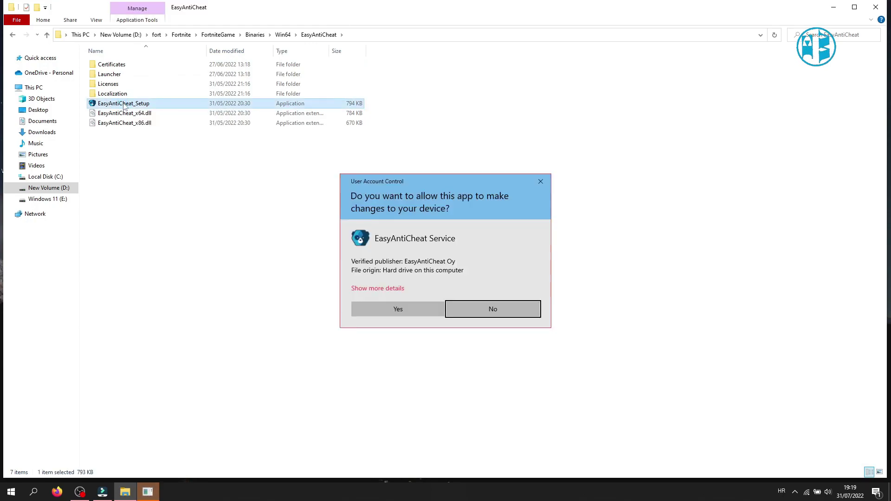
{"action": "left_click", "coordinate": [398, 309]}
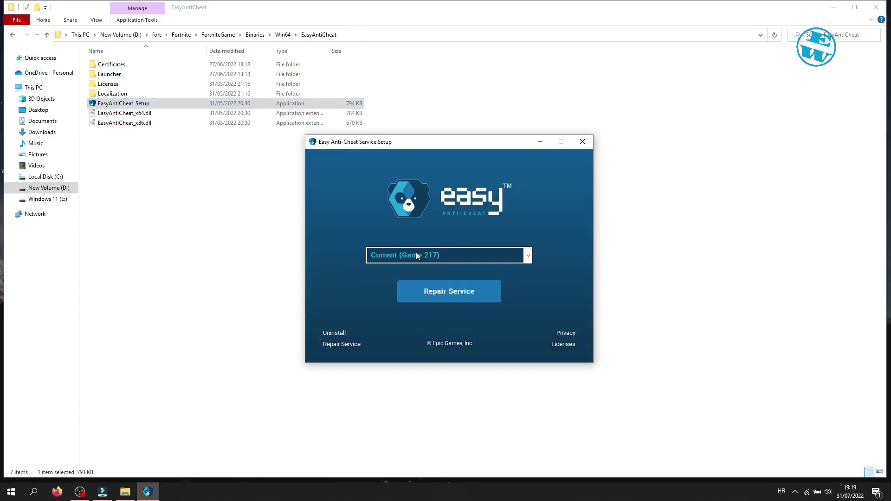
{"action": "left_click", "coordinate": [488, 255]}
{"action": "left_click", "coordinate": [421, 253]}
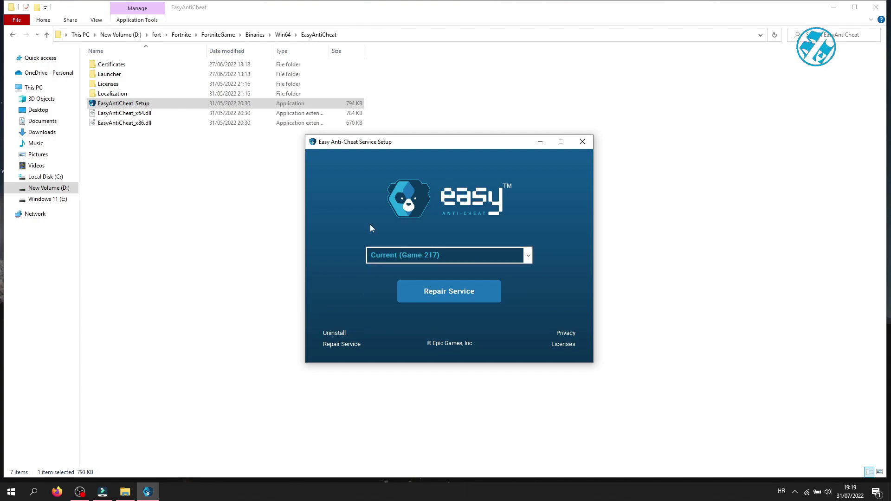
{"action": "left_click", "coordinate": [447, 292]}
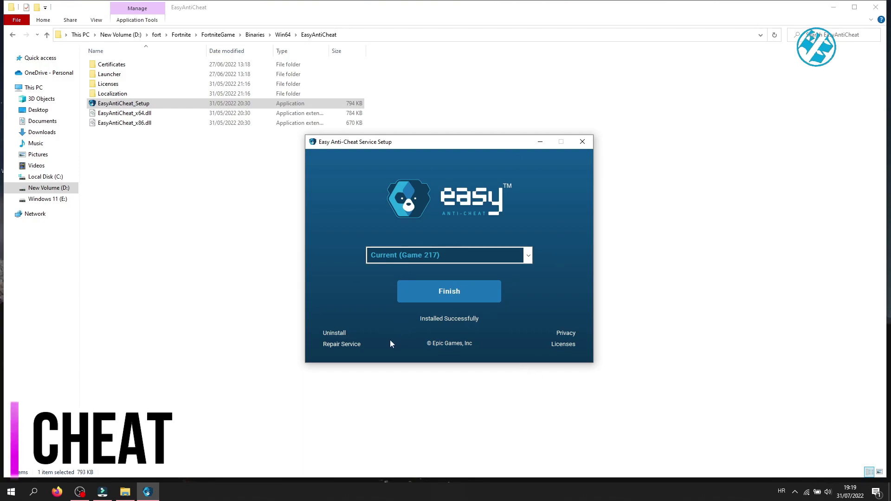
Uninstall Easy Anti-Cheat, install it again, and finish the setup.
{"action": "left_click", "coordinate": [338, 333]}
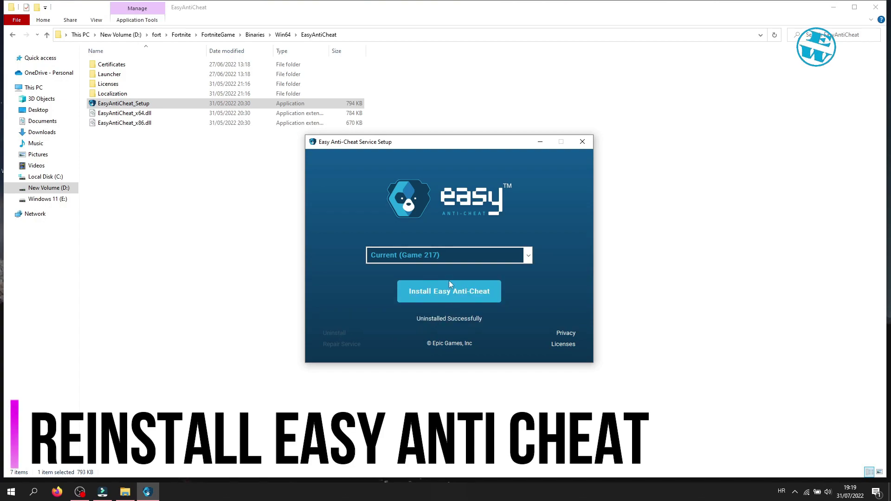
{"action": "left_click", "coordinate": [461, 292]}
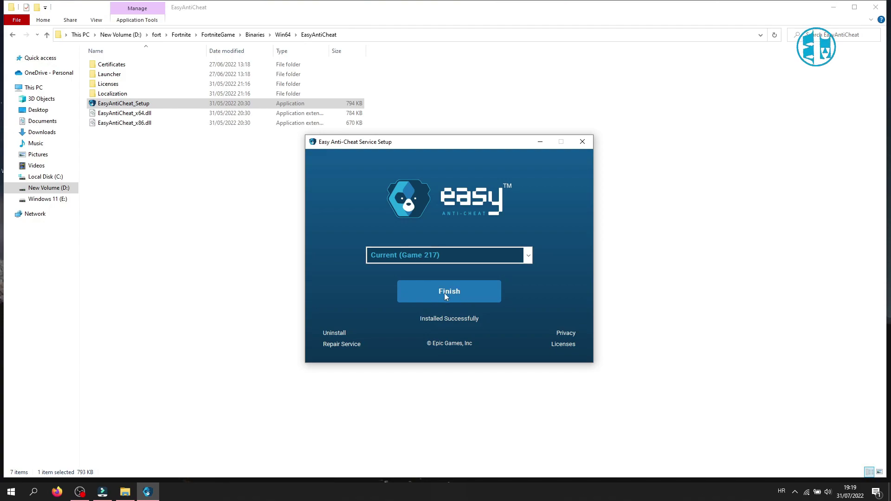
{"action": "left_click", "coordinate": [444, 293]}
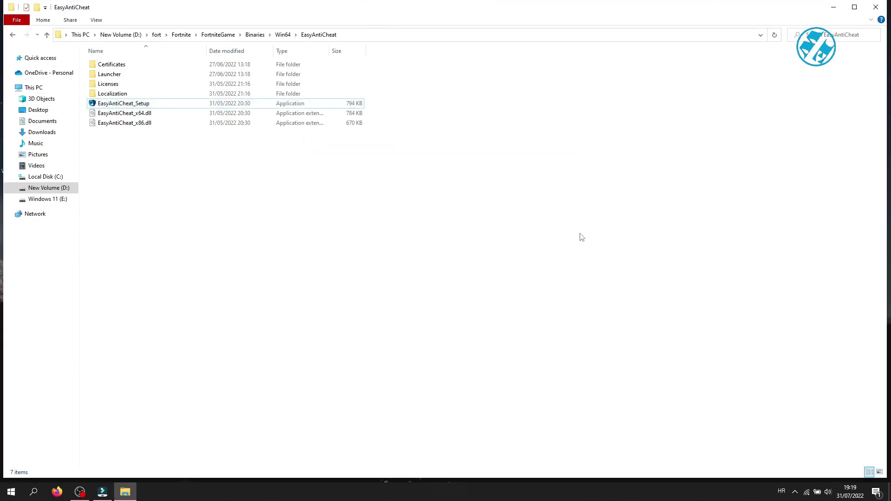
Close File Explorer, search 'serv' and open the Services app from the results.
{"action": "left_click", "coordinate": [876, 7]}
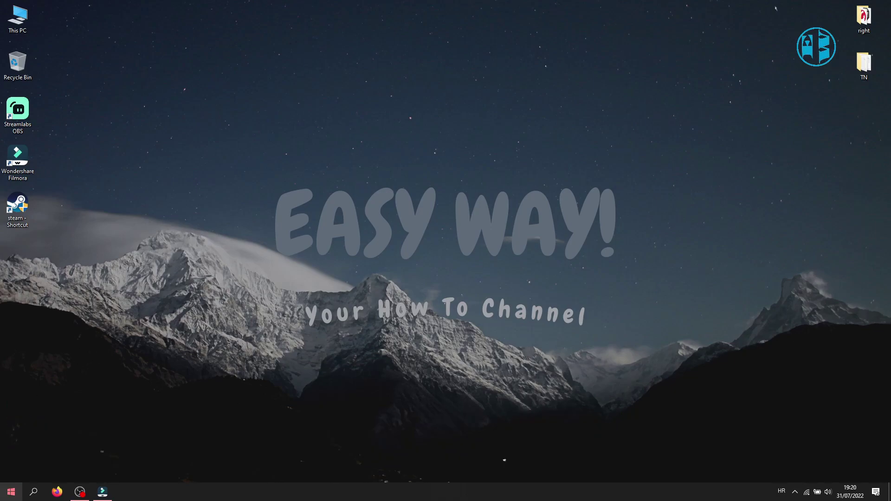
{"action": "right_click", "coordinate": [14, 495]}
{"action": "left_click", "coordinate": [22, 441]}
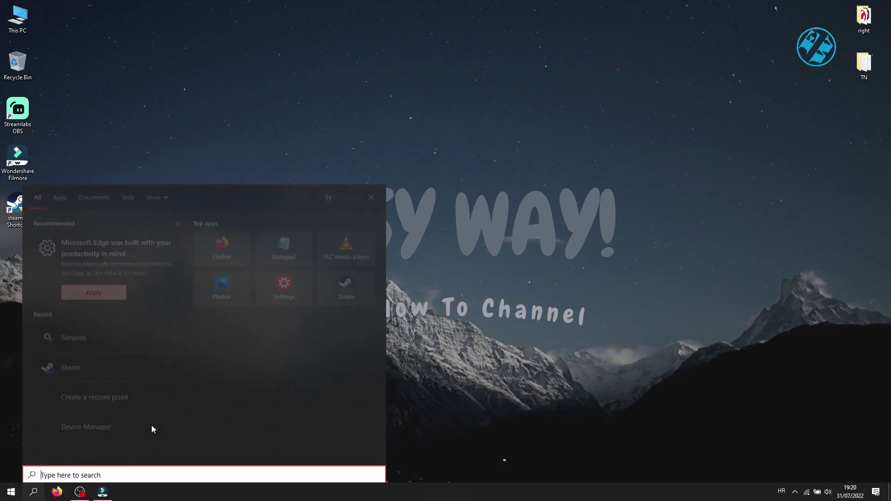
{"action": "type", "text": "serv"}
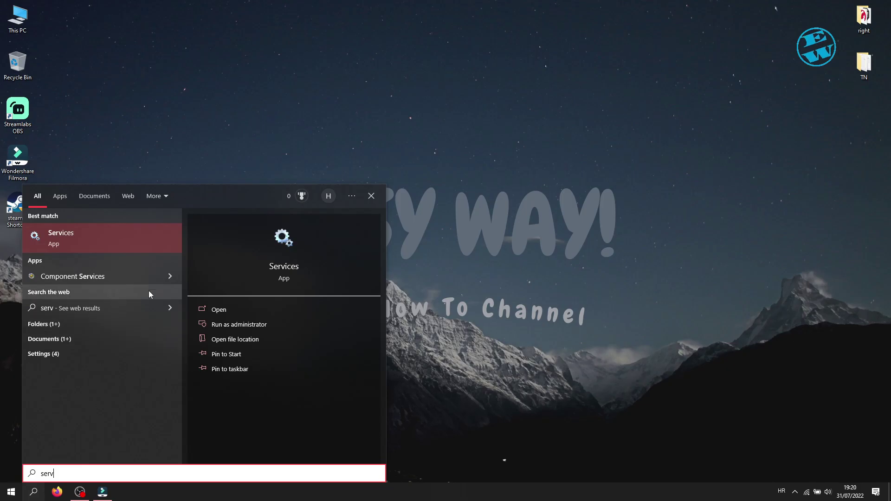
{"action": "left_click", "coordinate": [90, 239]}
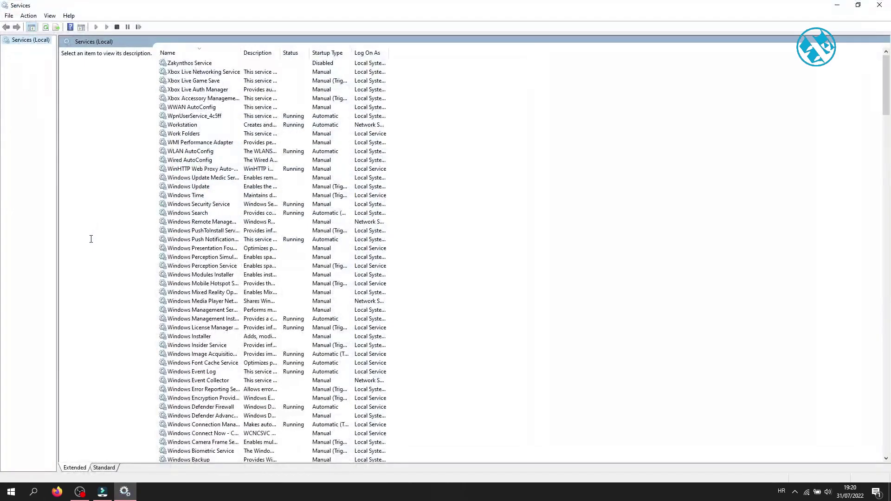
Open the EasyAntiCheat service's properties, set Startup type to Manual, apply and close.
{"action": "left_click", "coordinate": [184, 152]}
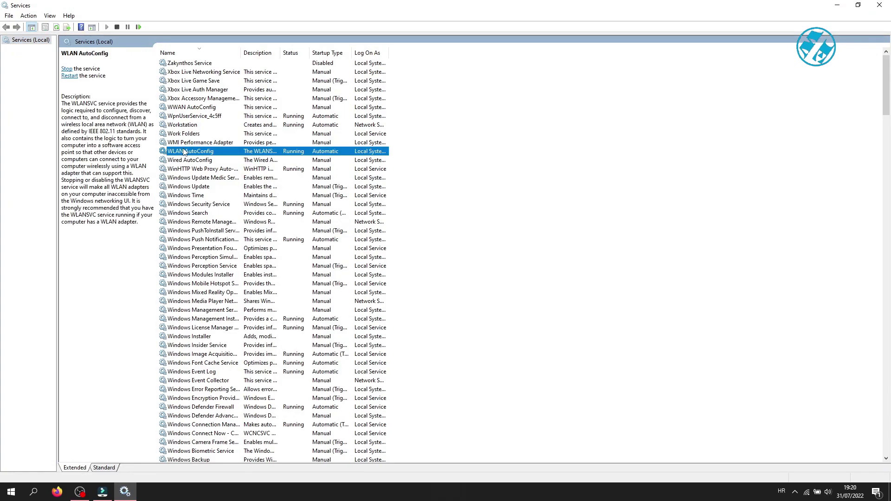
{"action": "key", "text": "e"}
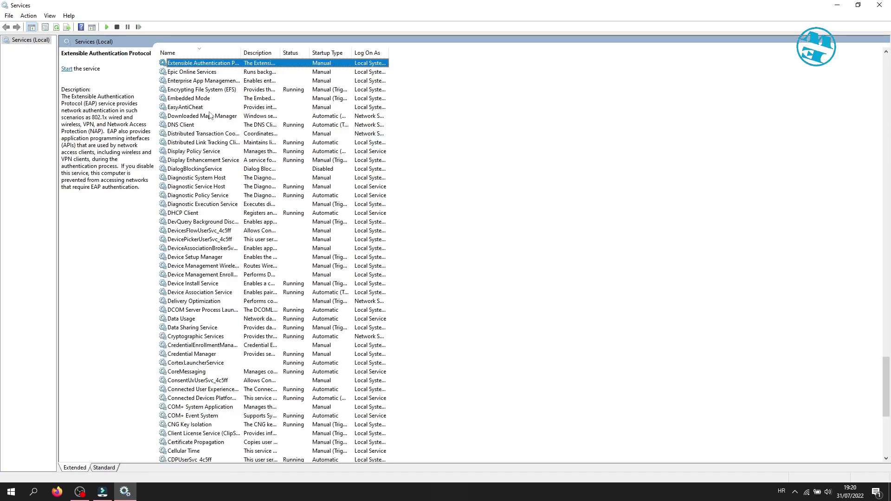
{"action": "left_click", "coordinate": [191, 109]}
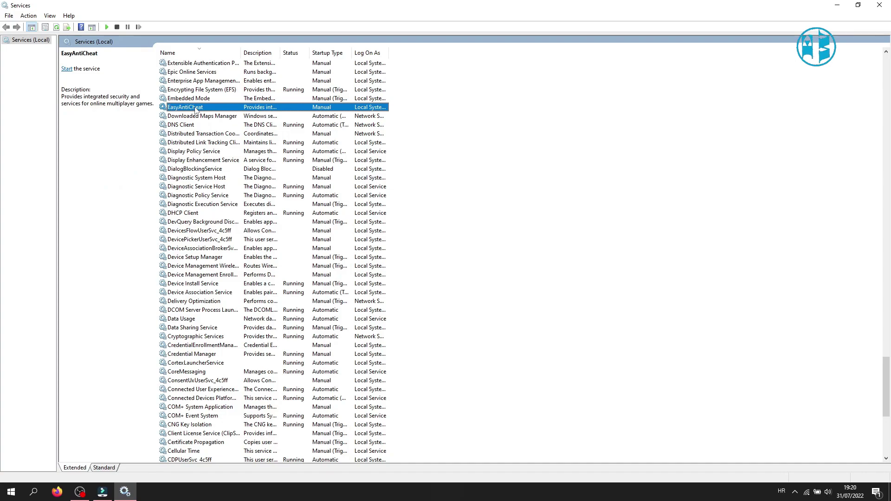
{"action": "double_click", "coordinate": [196, 110]}
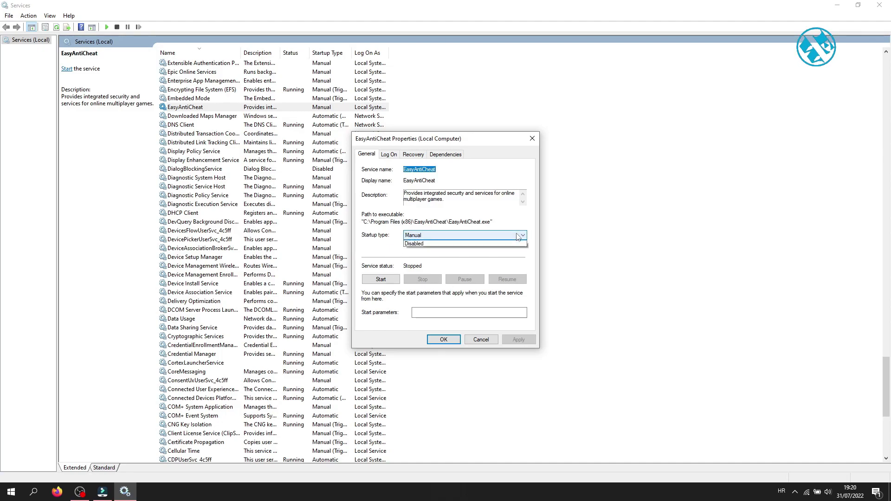
{"action": "left_click", "coordinate": [423, 235]}
{"action": "left_click", "coordinate": [422, 256]}
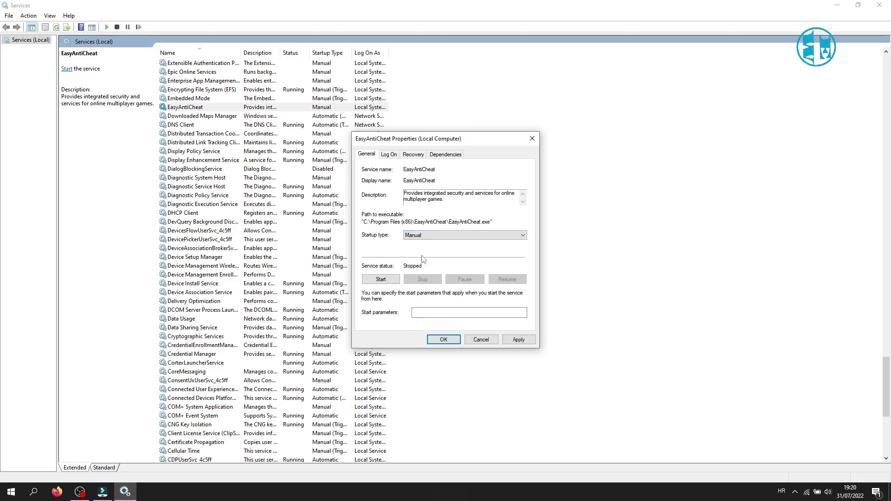
{"action": "left_click", "coordinate": [516, 339]}
{"action": "left_click", "coordinate": [444, 339]}
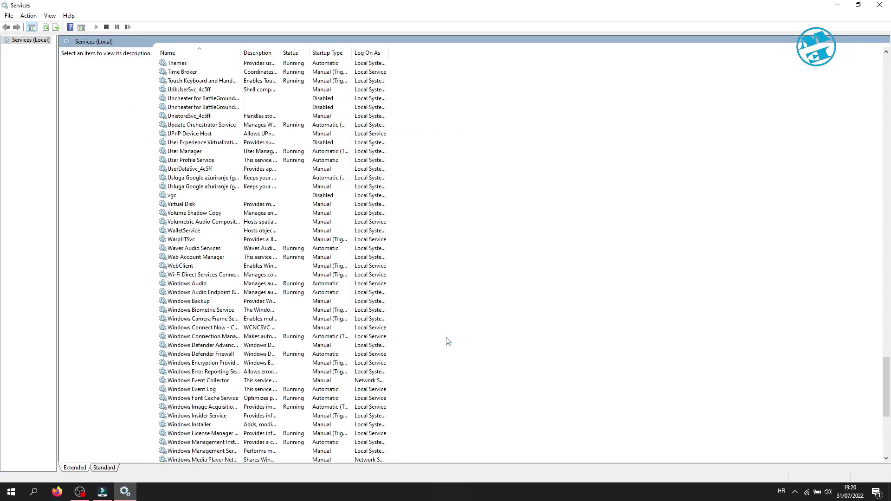
Close Services and run %temp% from the Run dialog to open the Temp folder.
{"action": "left_click", "coordinate": [879, 5]}
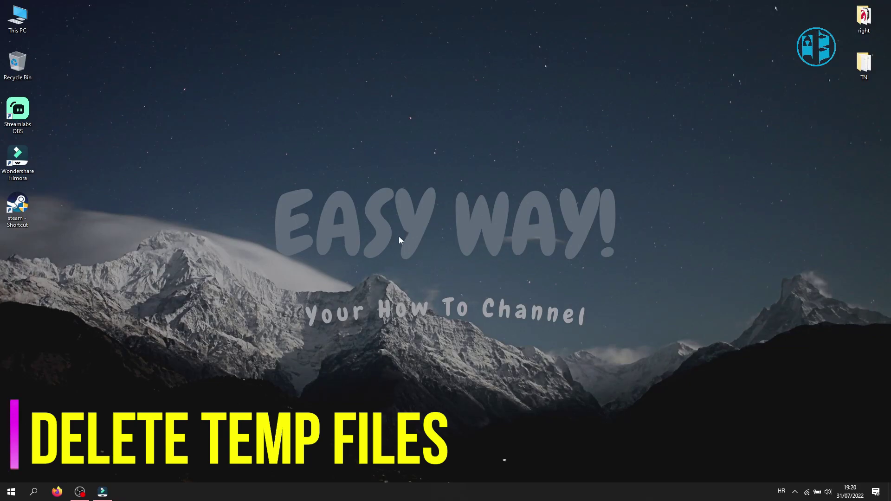
{"action": "right_click", "coordinate": [11, 491]}
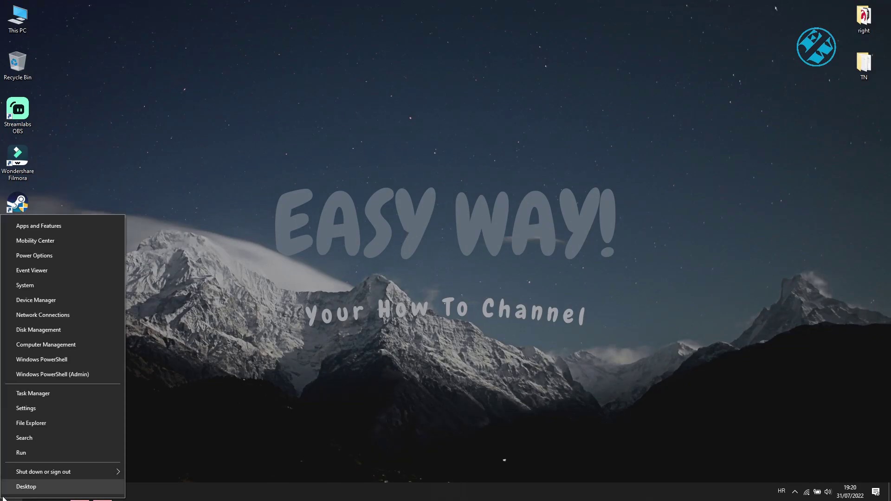
{"action": "left_click", "coordinate": [26, 456]}
{"action": "left_click", "coordinate": [63, 433]}
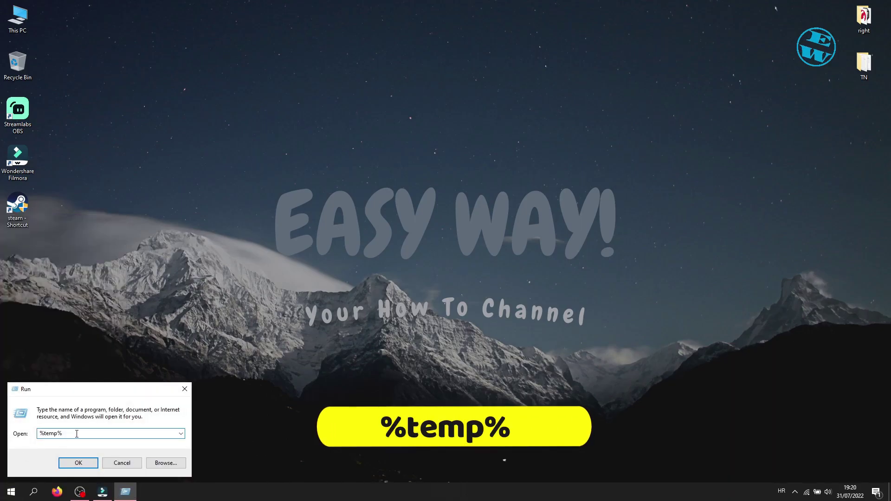
{"action": "mouse_move", "coordinate": [63, 433]}
{"action": "left_mouse_down"}
{"action": "mouse_move", "coordinate": [37, 433]}
{"action": "mouse_move", "coordinate": [63, 434]}
{"action": "left_mouse_up"}
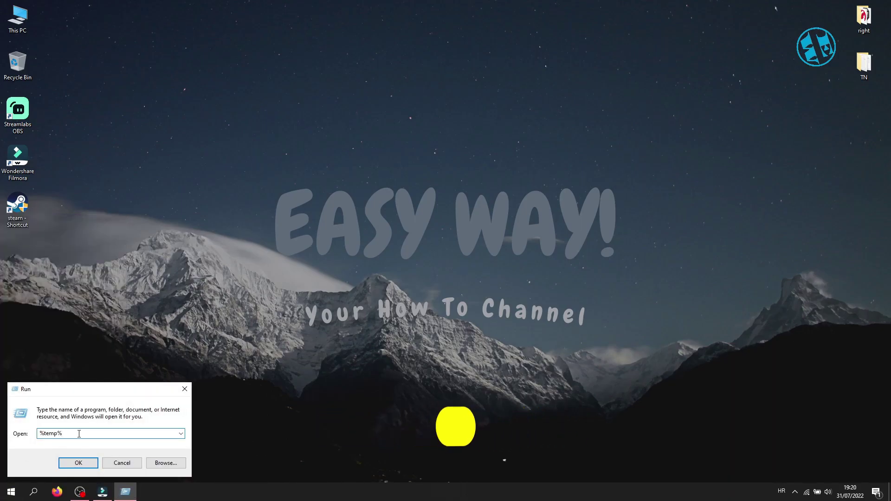
{"action": "key", "text": "Return"}
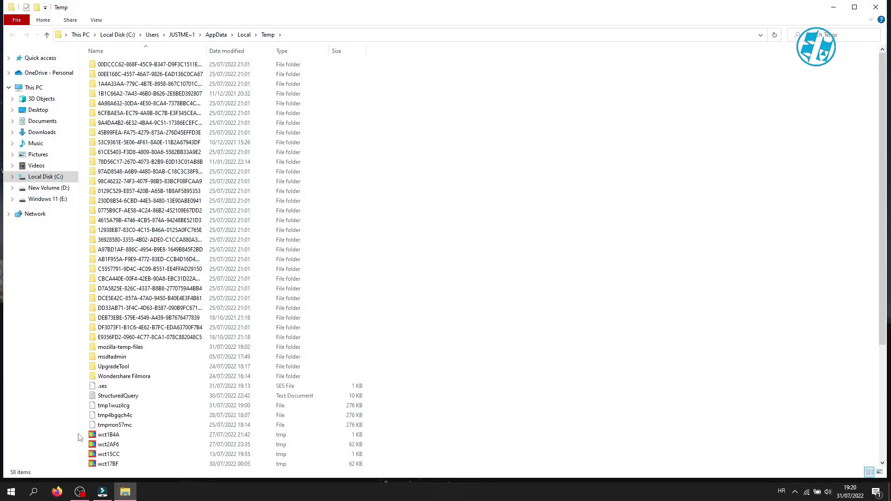
Delete all 58 Temp items, skipping every protected item, leaving 30, then close the window.
{"action": "key", "text": "ctrl+a"}
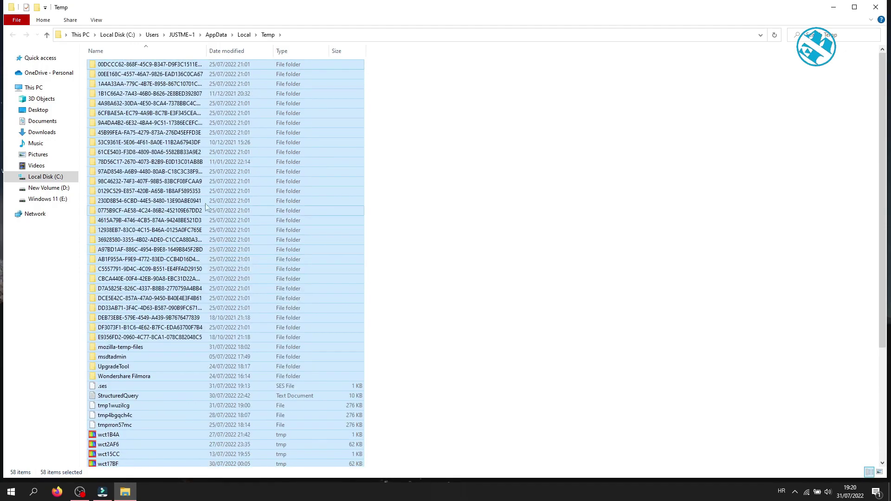
{"action": "right_click", "coordinate": [201, 166]}
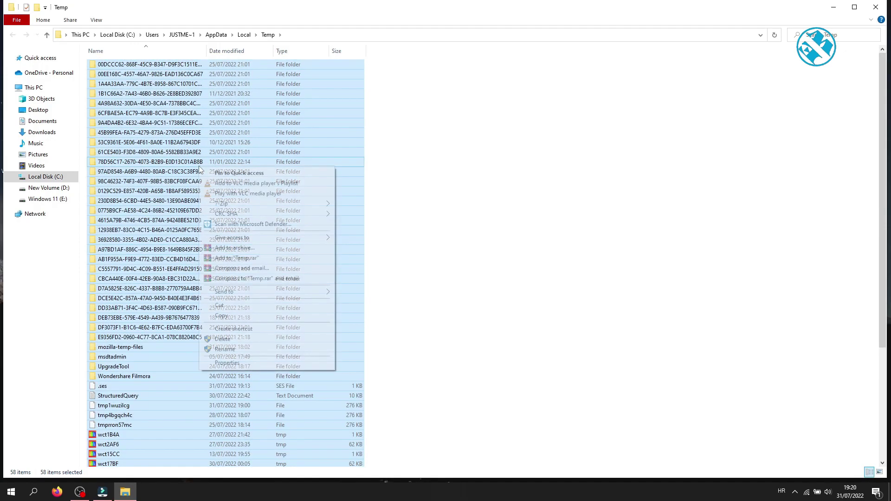
{"action": "left_click", "coordinate": [223, 339]}
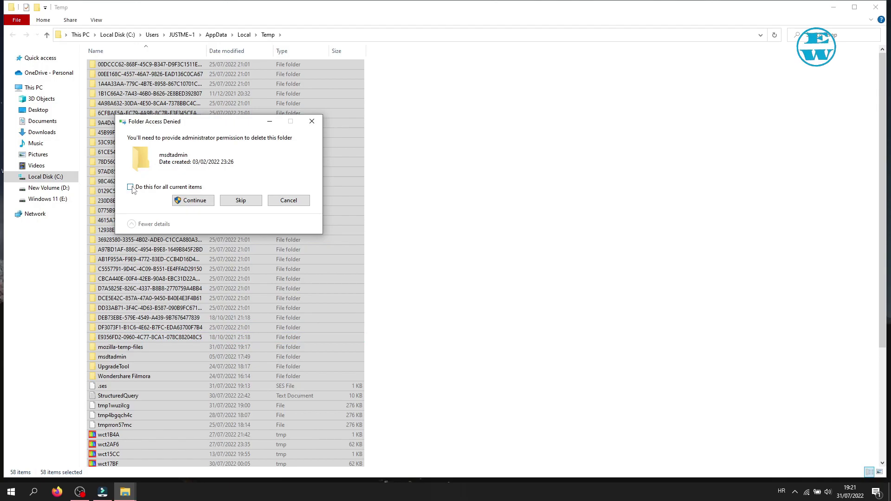
{"action": "left_click", "coordinate": [240, 200]}
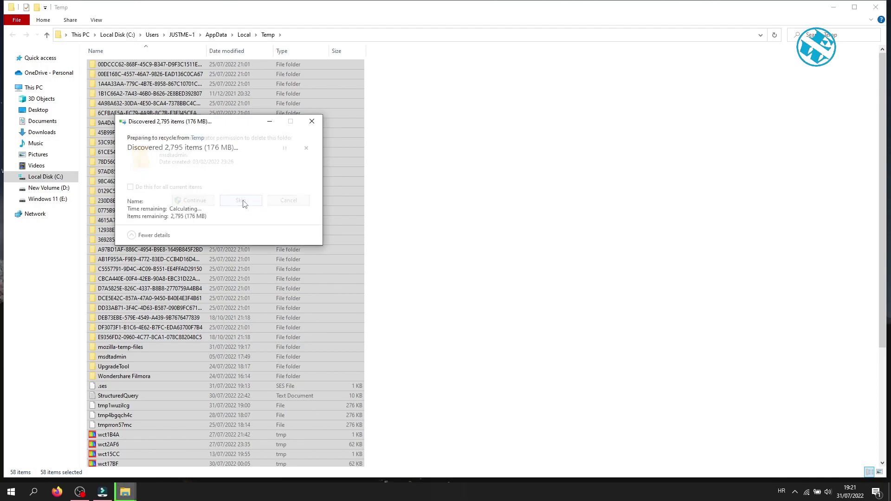
{"action": "left_click", "coordinate": [141, 187]}
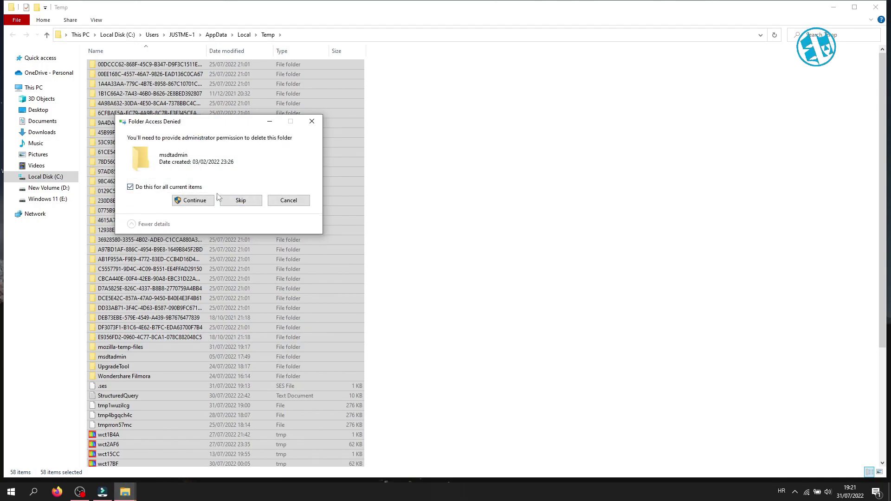
{"action": "left_click", "coordinate": [236, 201]}
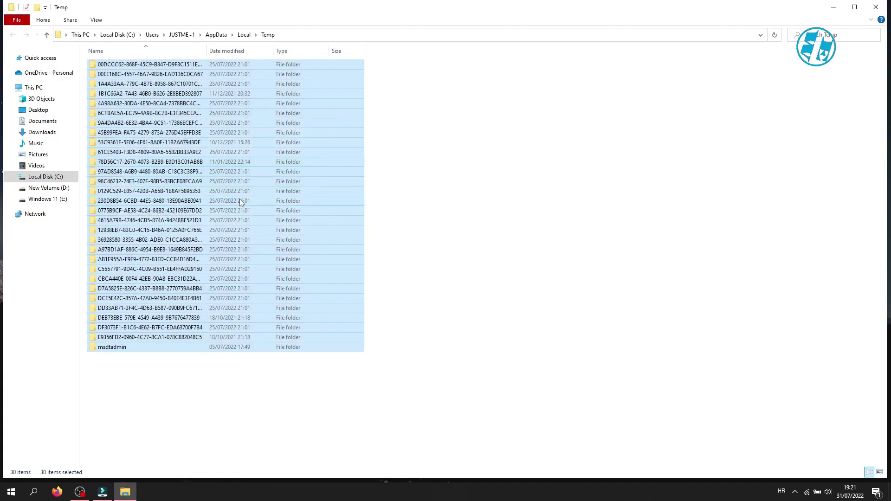
{"action": "left_click", "coordinate": [512, 202]}
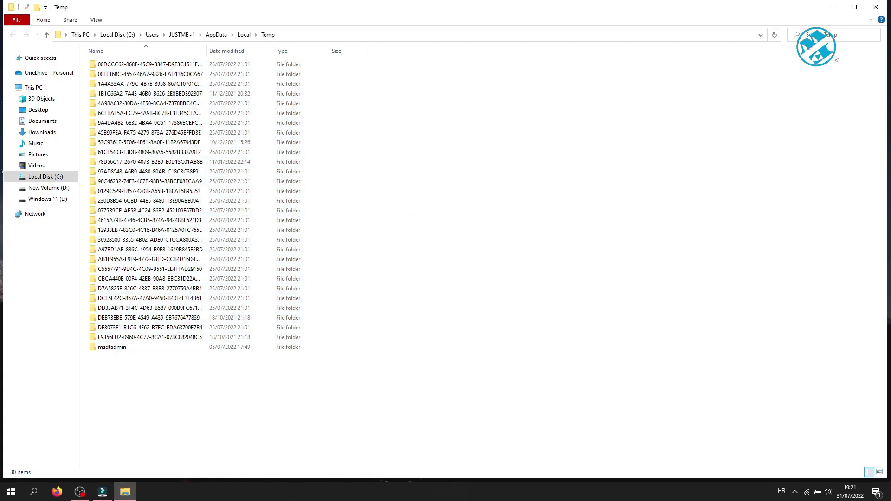
{"action": "left_click", "coordinate": [876, 8]}
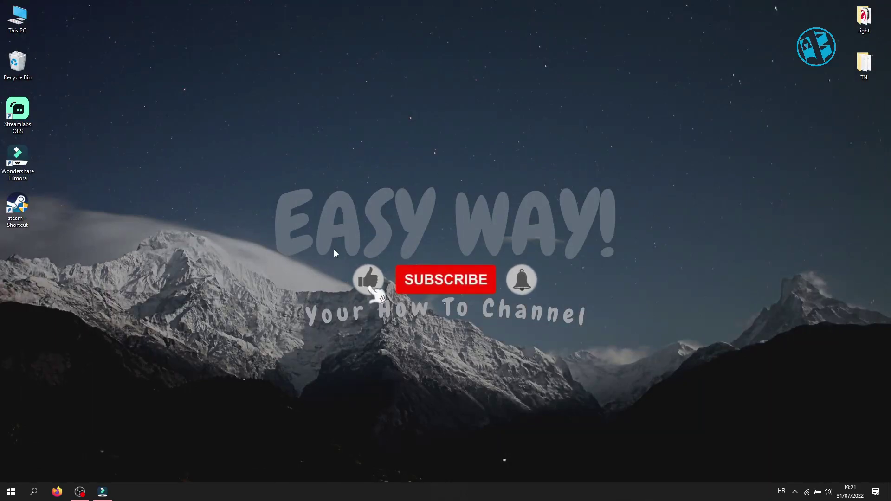
{"action": "left_click_drag", "start_coordinate": [214, 138], "coordinate": [655, 373]}
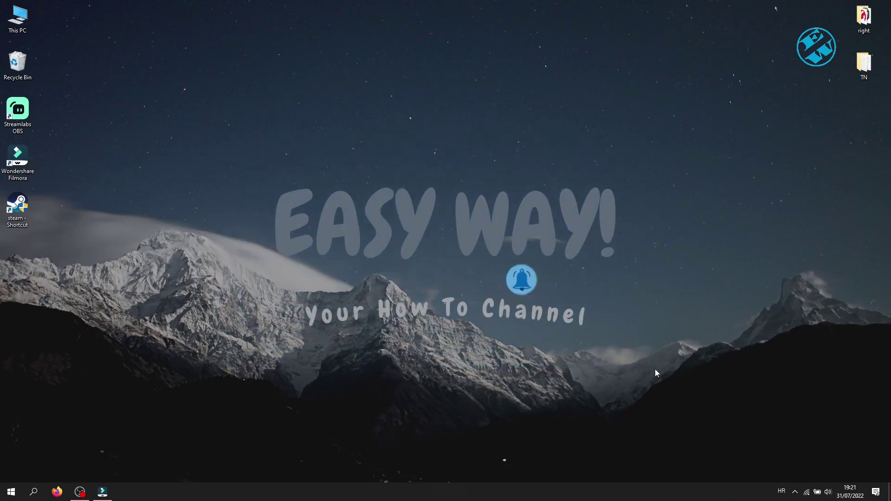